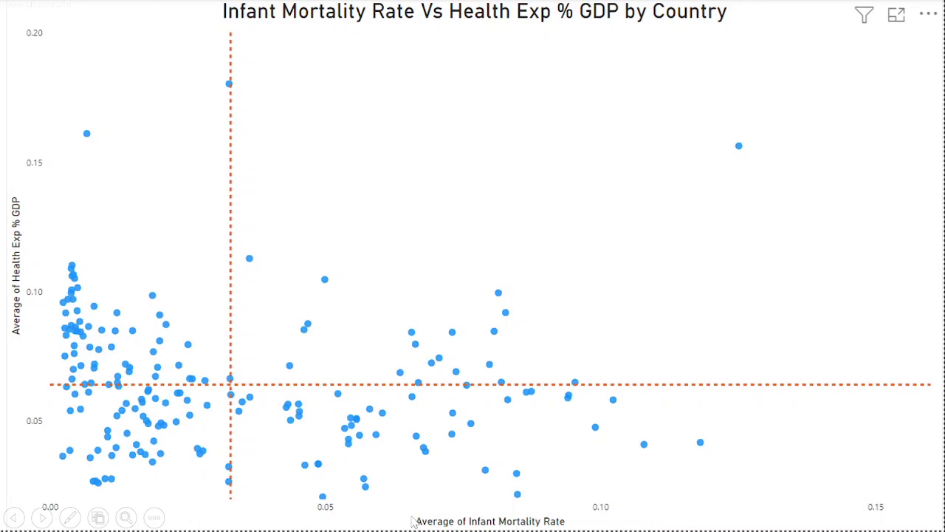
- Look through the report's pages and visuals before the demo begins
click(21, 327)
click(344, 234)
click(22, 221)
click(592, 357)
click(177, 434)
click(476, 294)
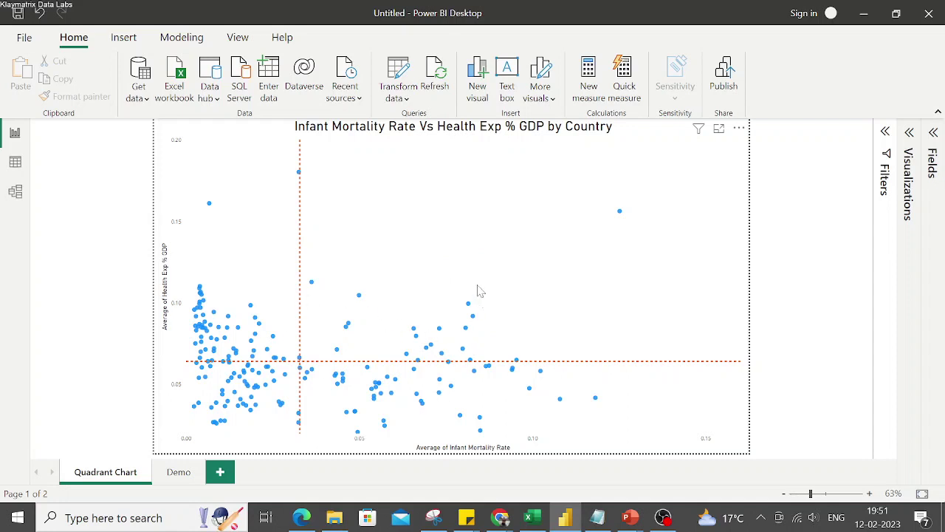
click(451, 287)
click(857, 219)
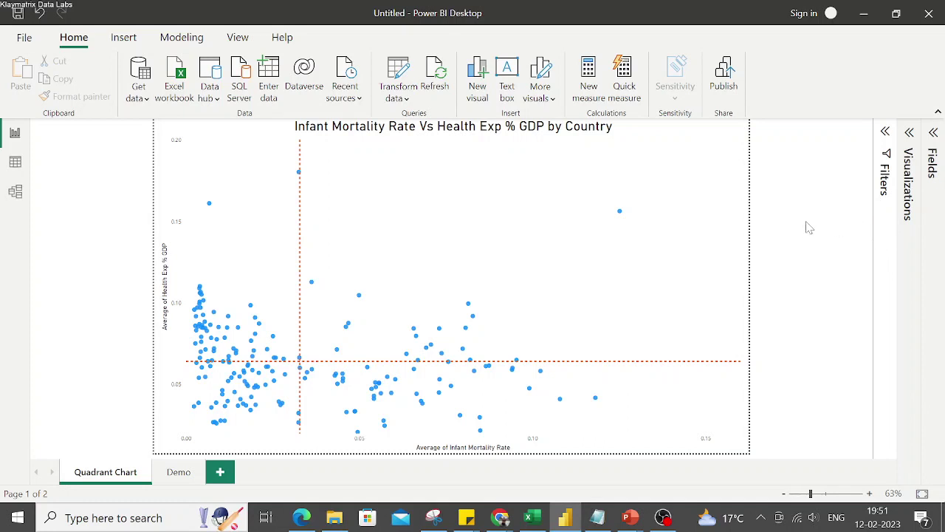
- Go to the Demo page, select the Infant Mortality vs Health Exp scatter, and show its Analytics options
click(180, 471)
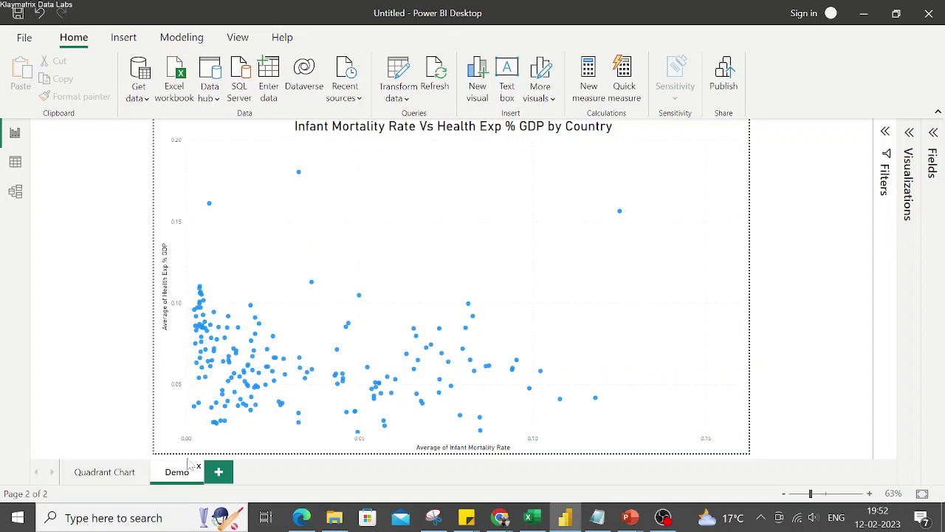
click(512, 337)
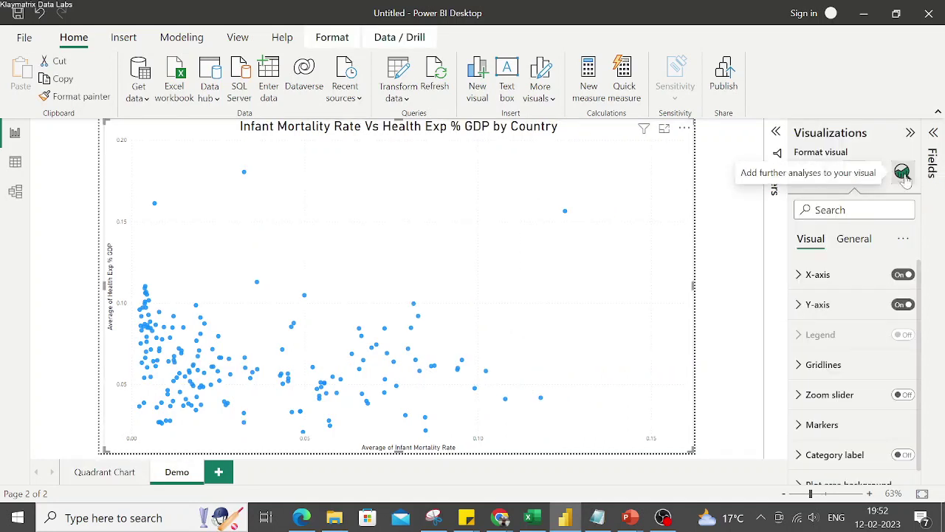
click(902, 175)
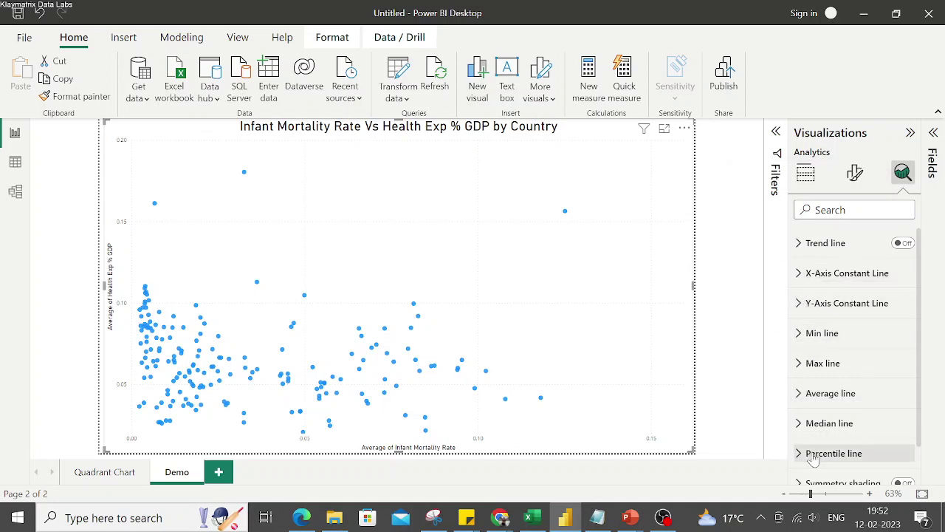
click(370, 447)
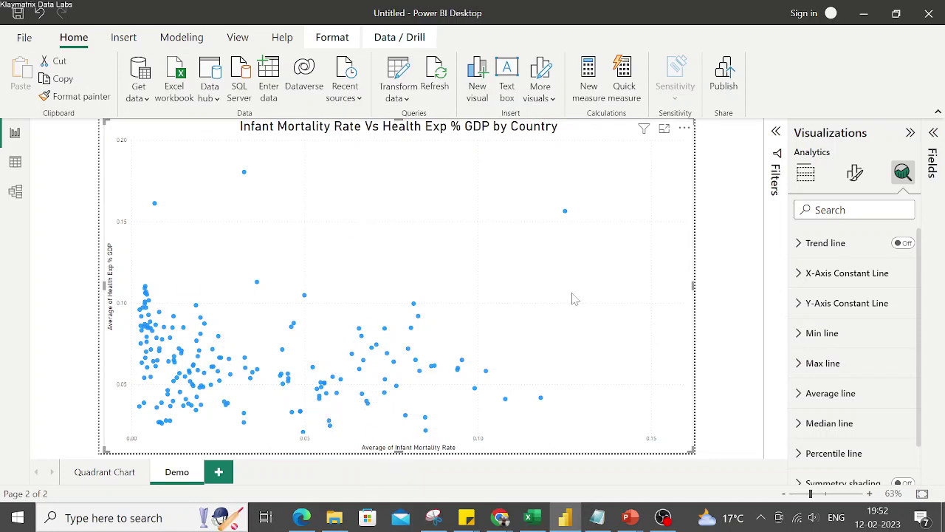
scroll(800, 376, down, 1)
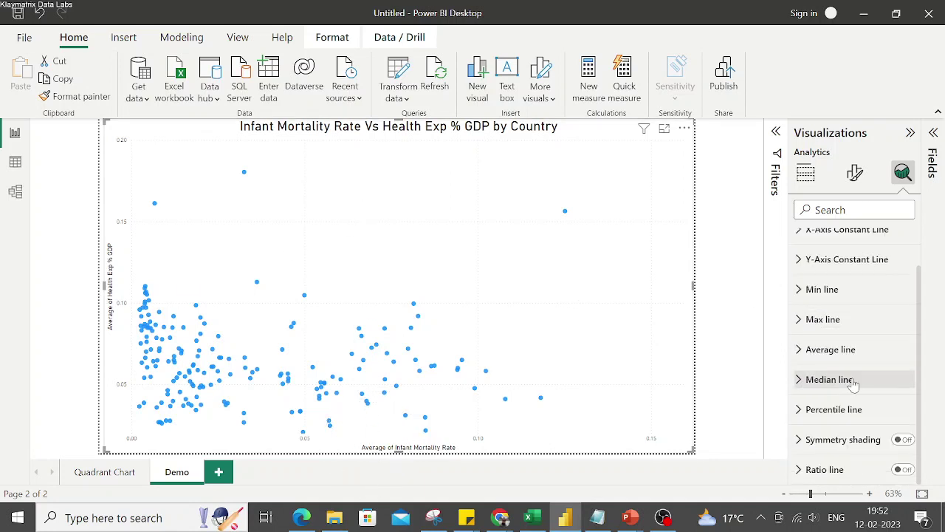
- Add a first average line to the scatter and check which series it uses
click(803, 352)
scroll(857, 369, down, 2)
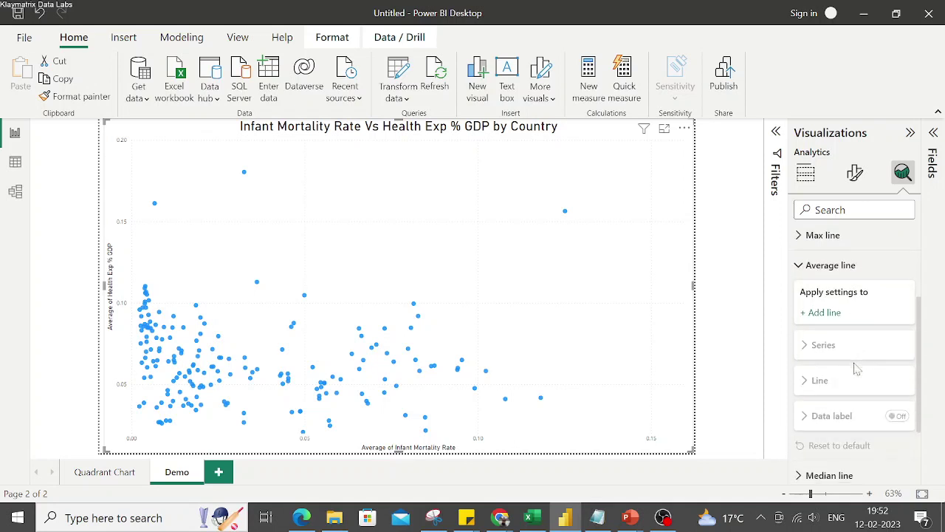
click(817, 314)
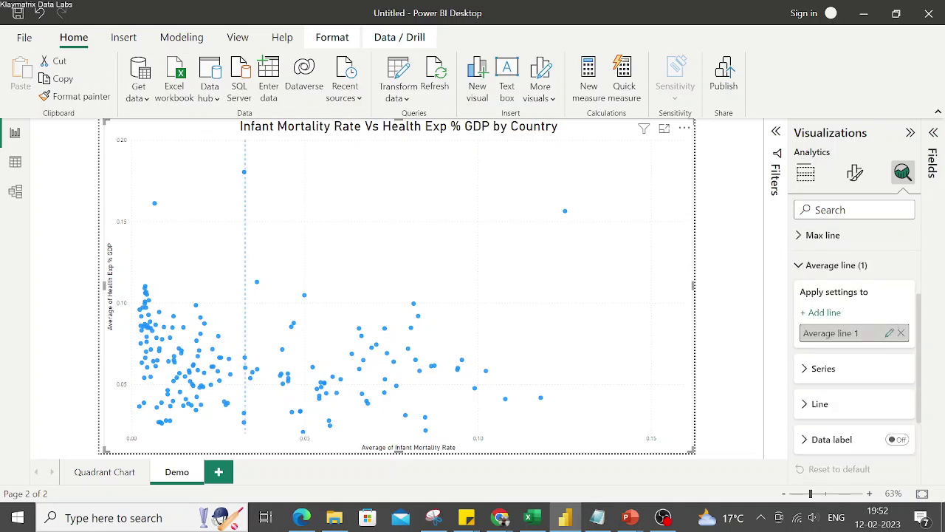
click(890, 335)
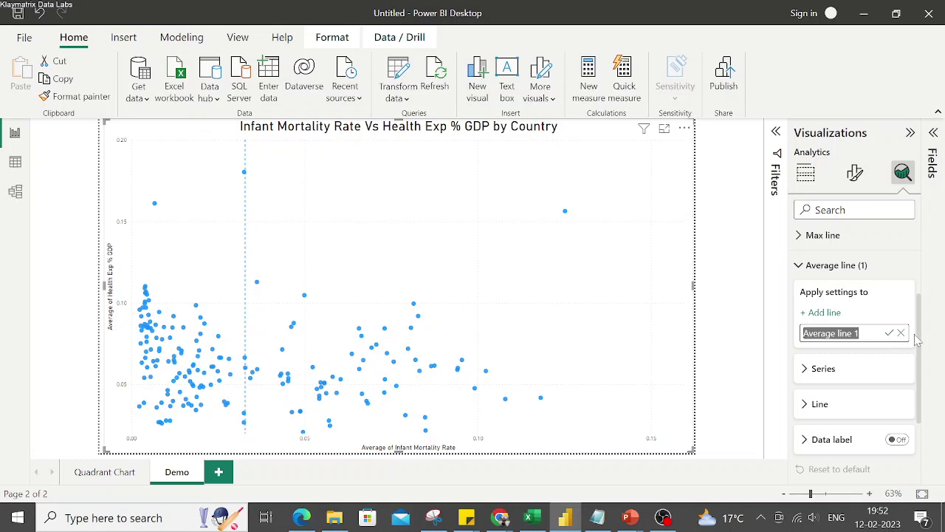
click(861, 369)
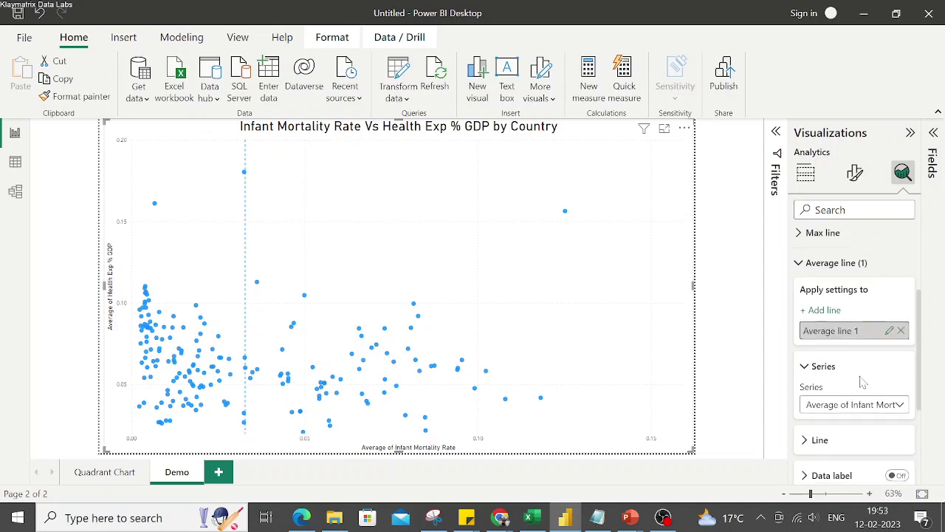
scroll(863, 381, down, 1)
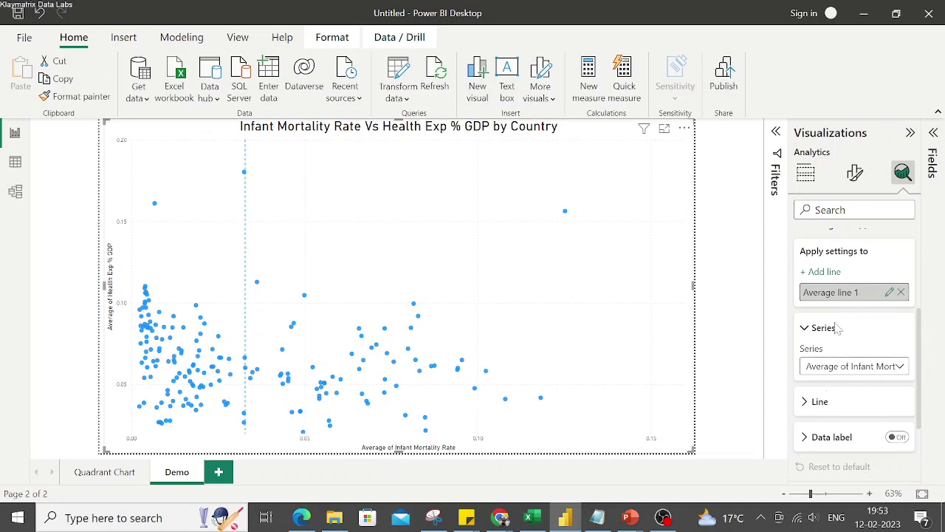
- Add a second average line based on Average of Health Exp % GDP
click(830, 275)
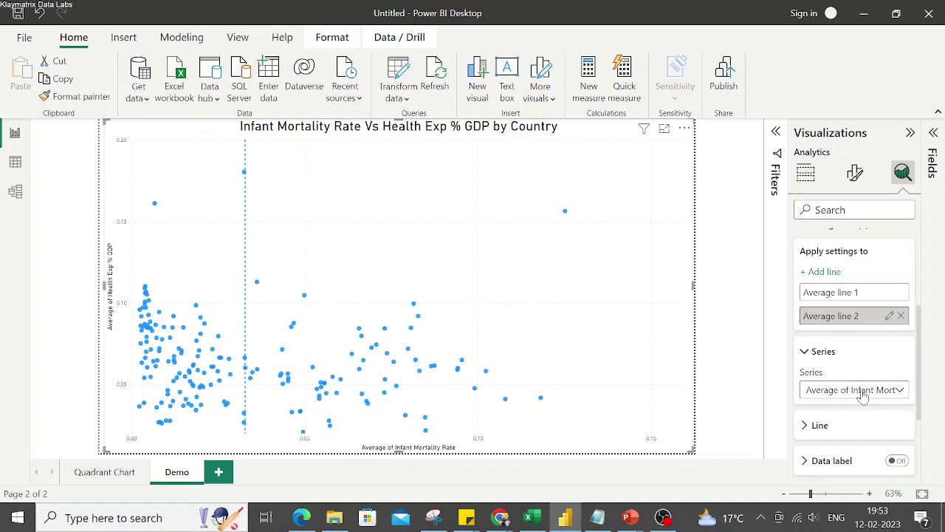
click(895, 391)
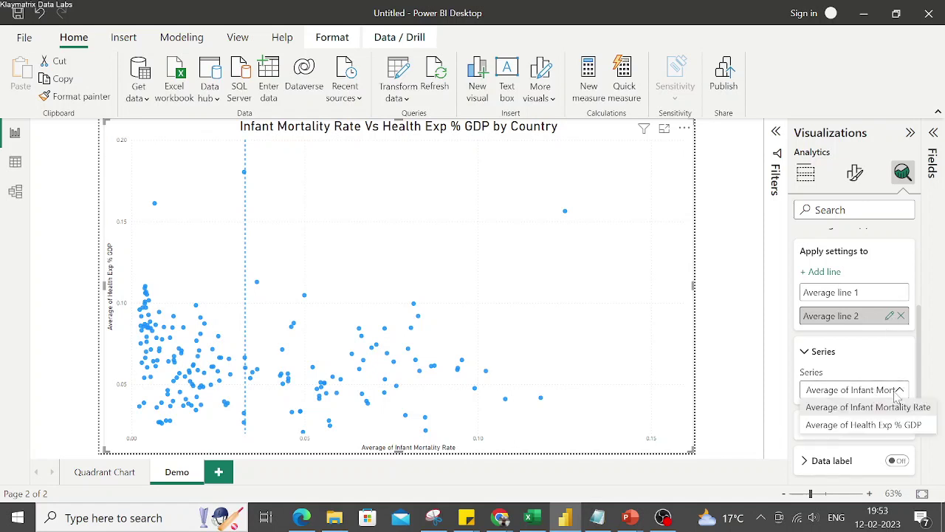
click(867, 428)
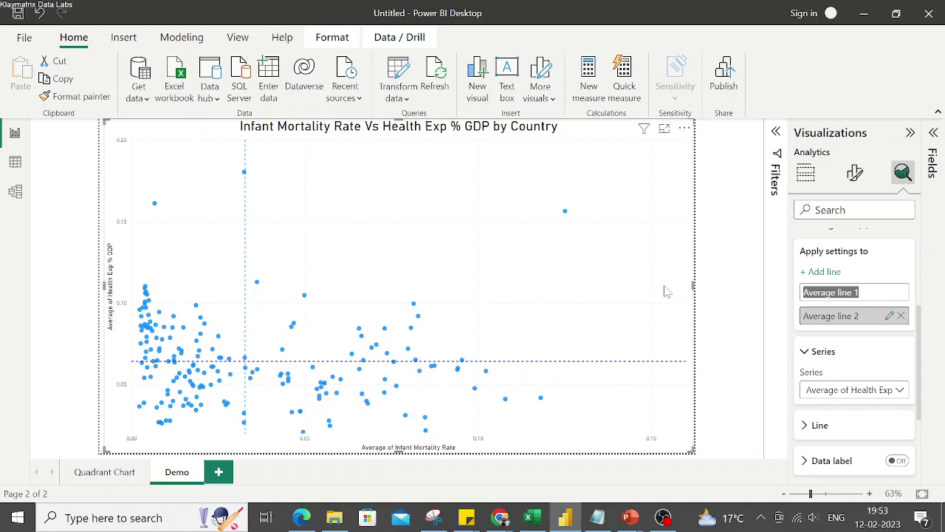
scroll(870, 258, down, 3)
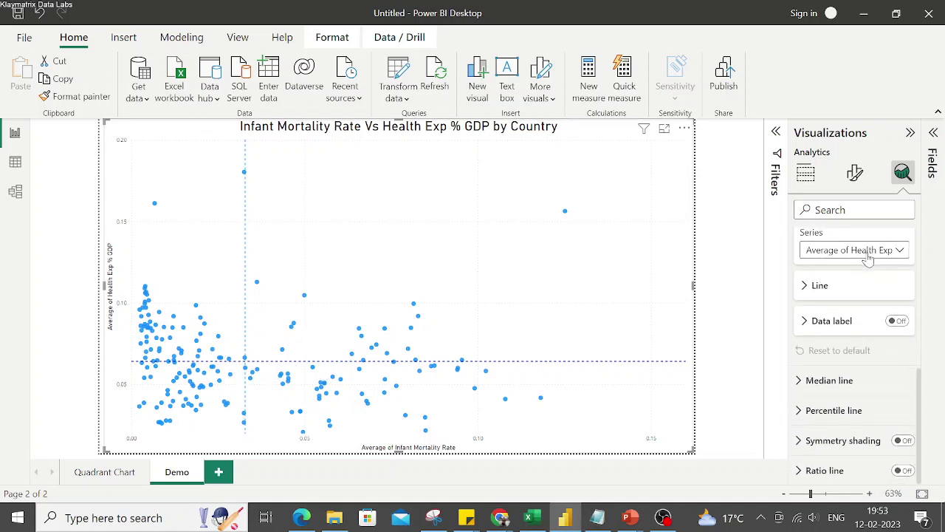
scroll(872, 290, up, 1)
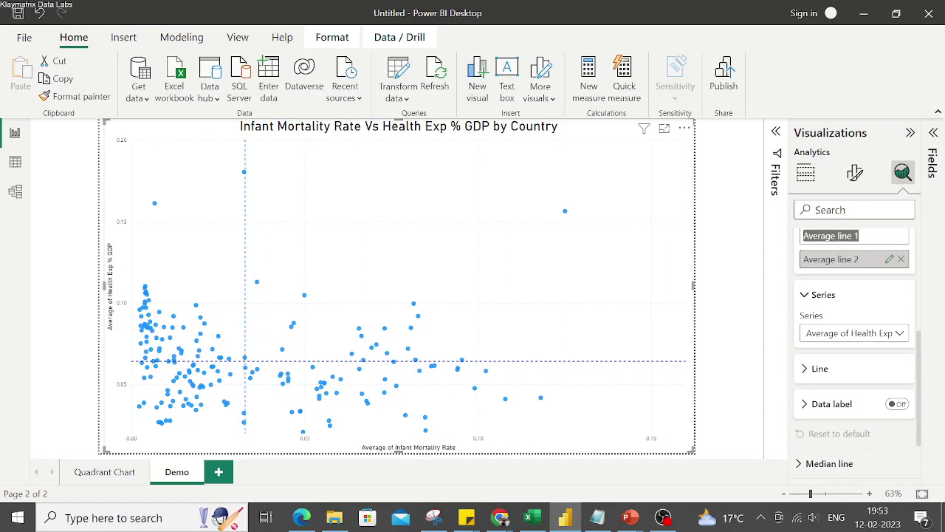
scroll(863, 297, down, 2)
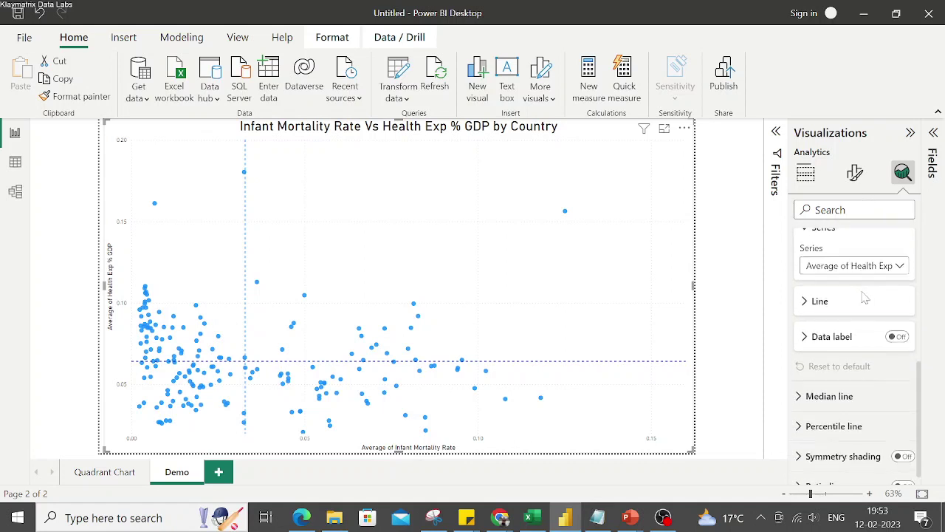
scroll(820, 321, up, 1)
- Make the horizontal average line orange with 0% transparency
click(815, 328)
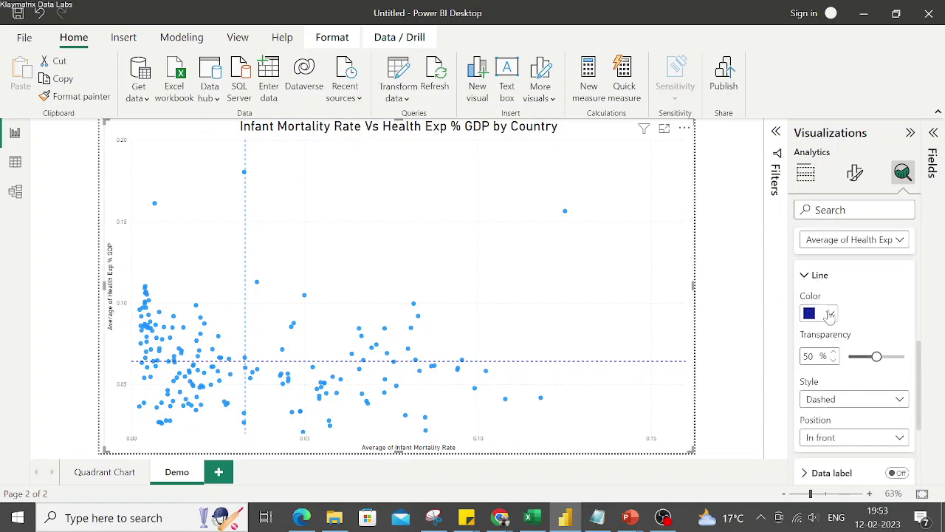
click(830, 312)
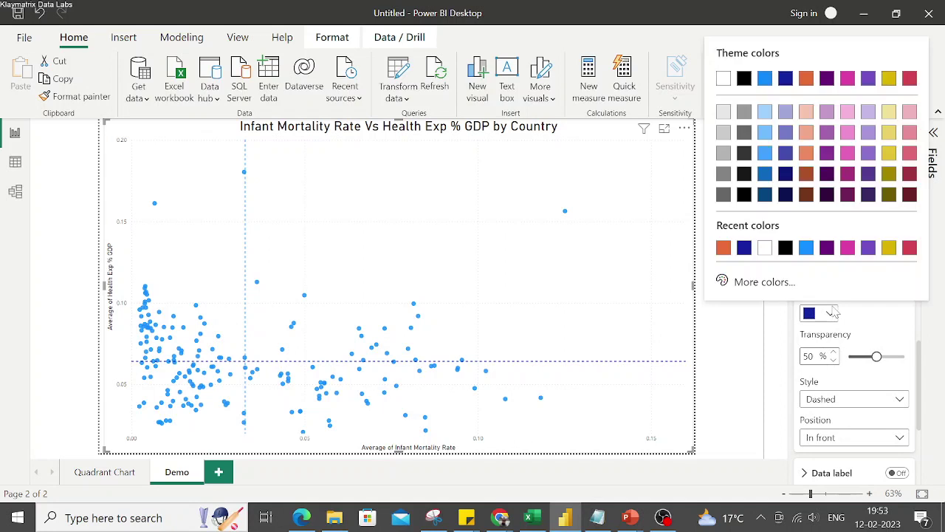
click(723, 247)
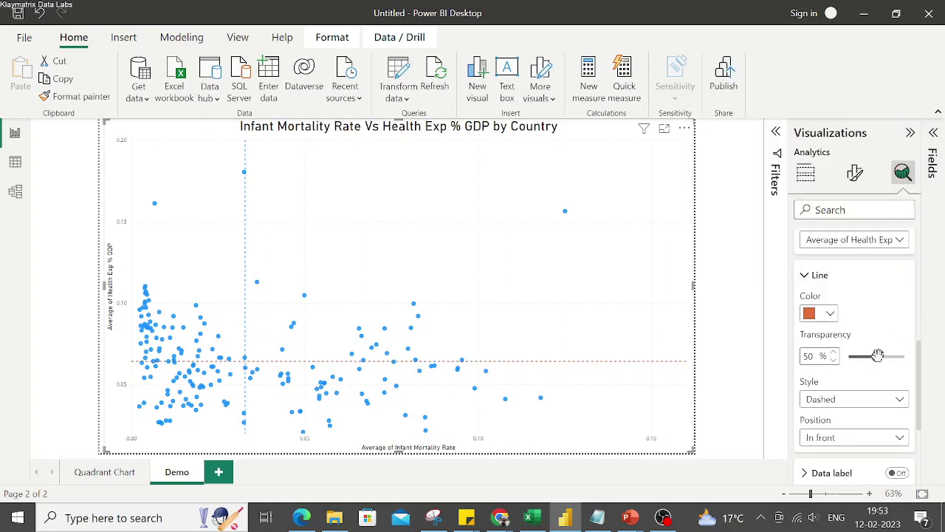
drag(877, 356, 847, 356)
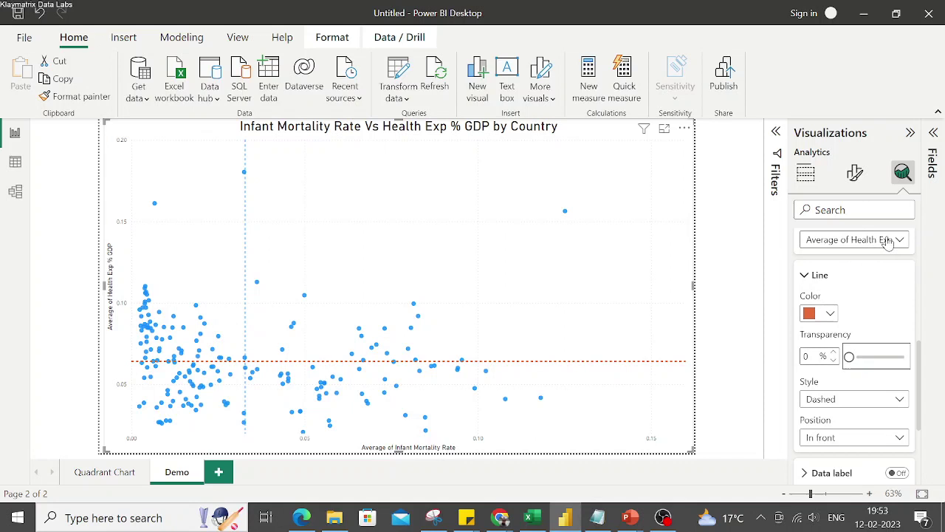
scroll(892, 266, up, 3)
scroll(892, 266, up, 2)
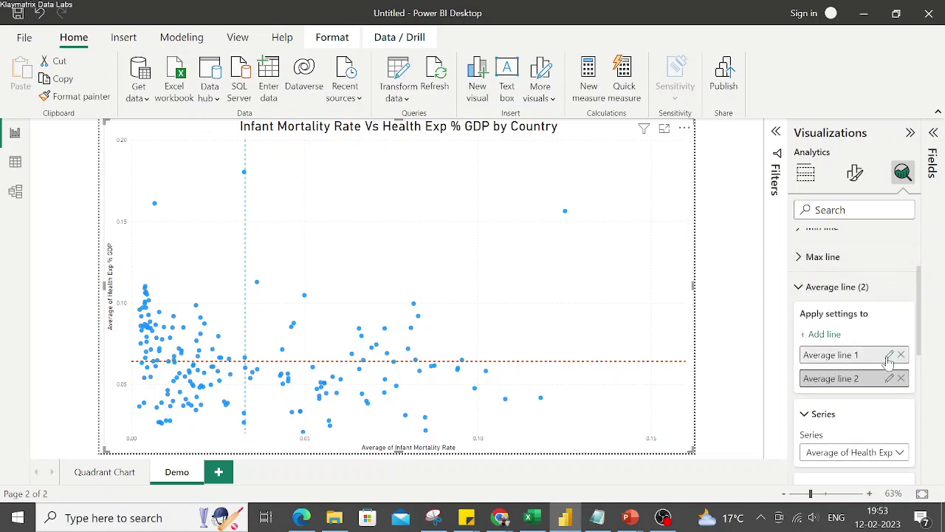
- Make Average line 1, the vertical infant mortality line, orange to match
click(888, 358)
scroll(886, 359, down, 5)
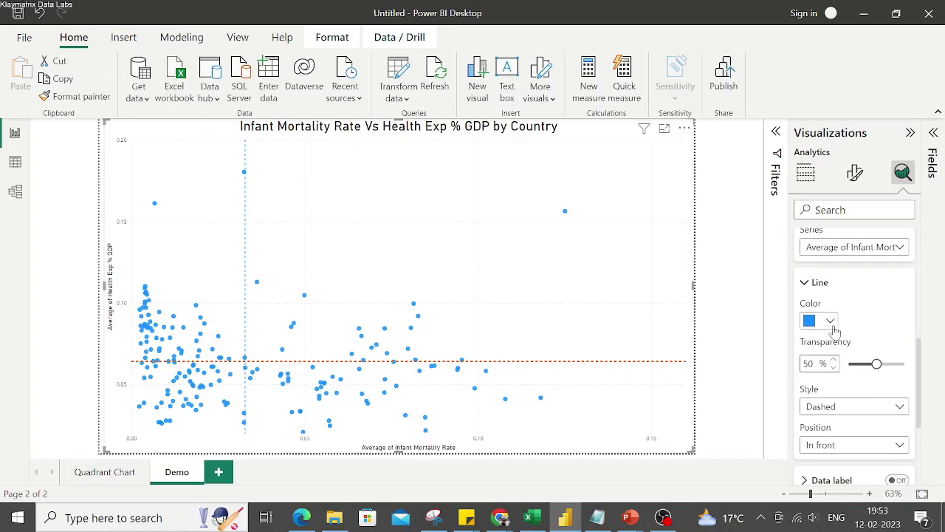
click(830, 320)
click(724, 255)
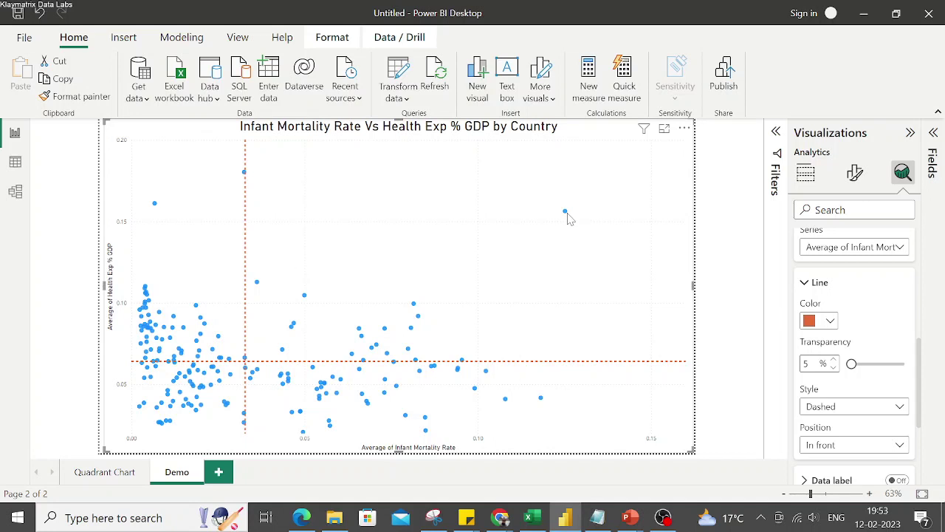
mouse_move(567, 216)
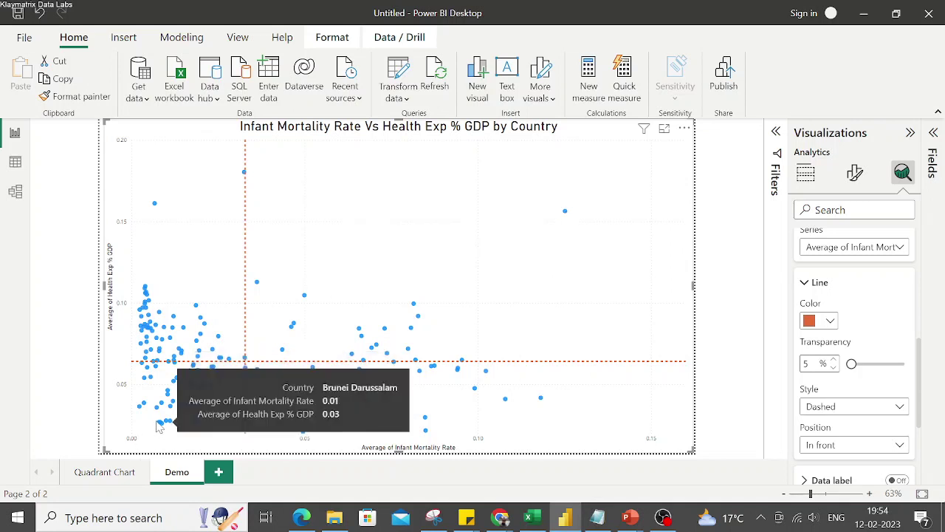
mouse_move(141, 410)
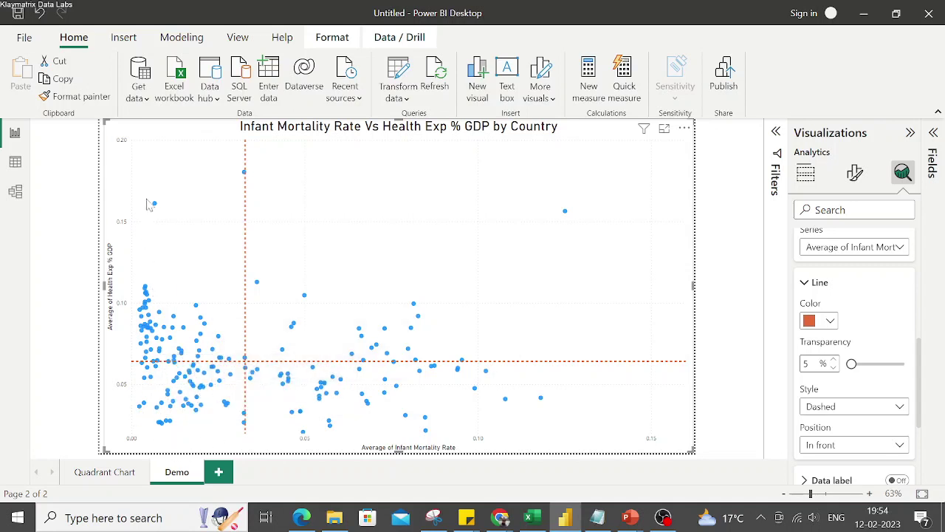
mouse_move(155, 208)
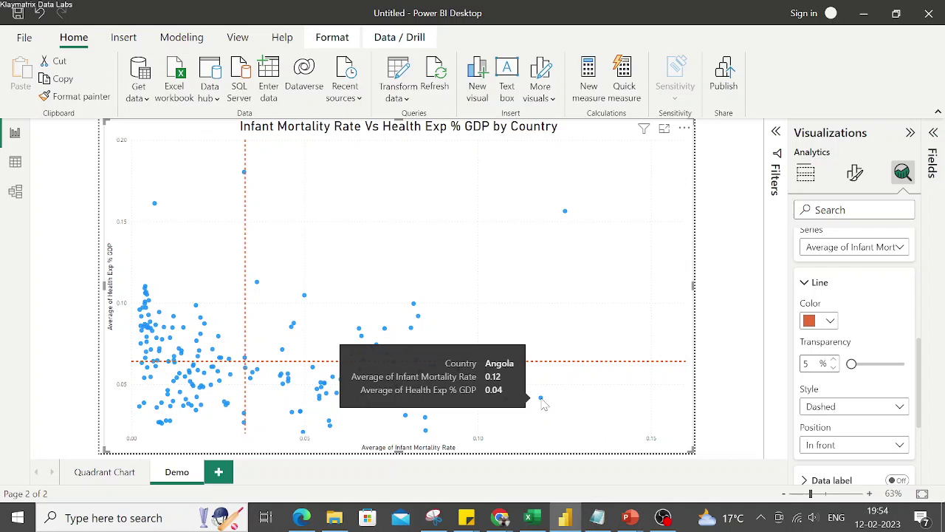
key(ctrl)
key(ctrl)
key(ctrl)
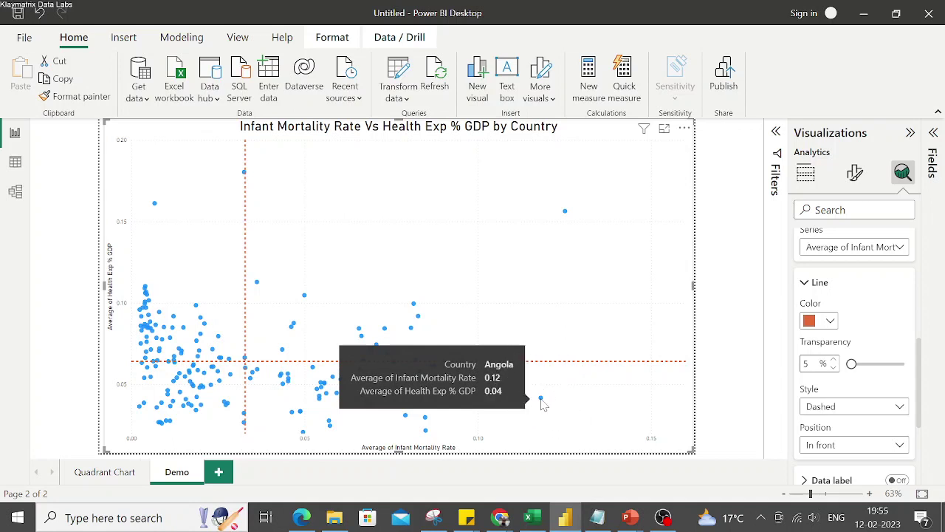
key(ctrl)
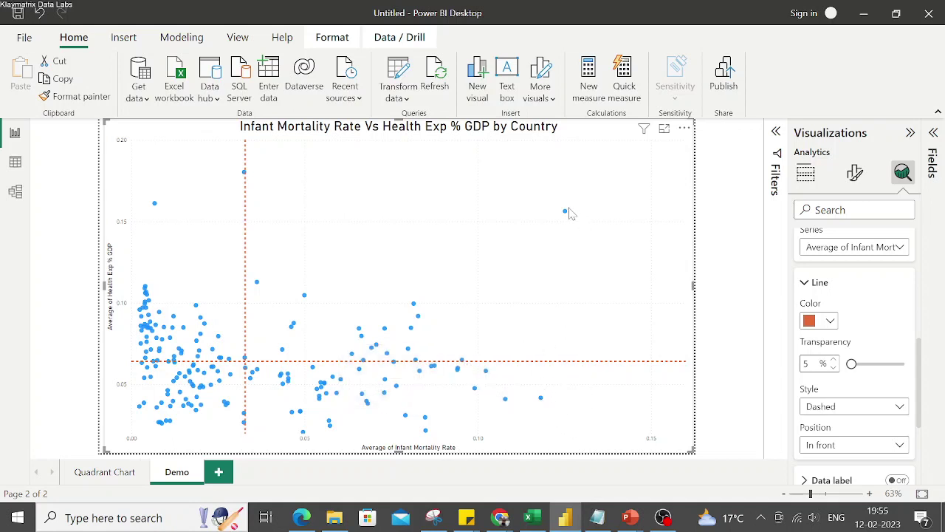
mouse_move(565, 213)
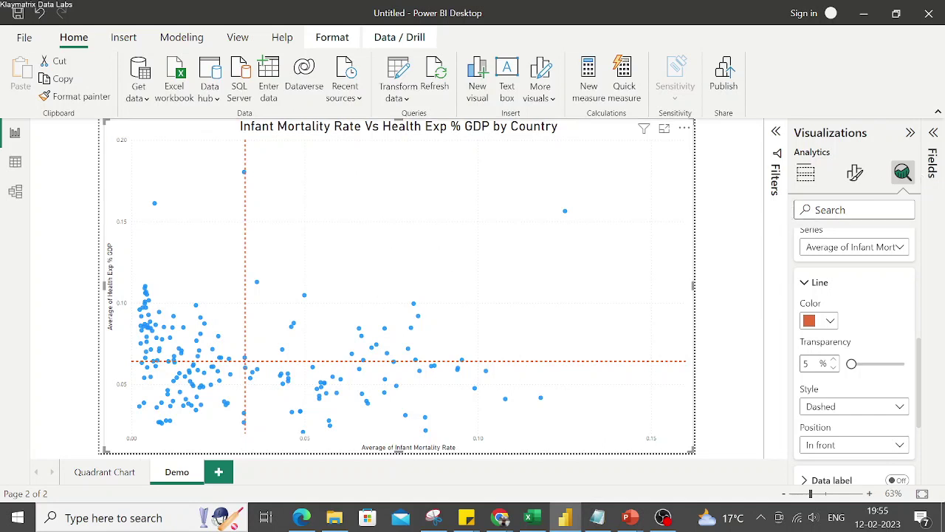
- Switch the scatter chart's Zoom slider on in the Format visual settings
scroll(861, 281, down, 5)
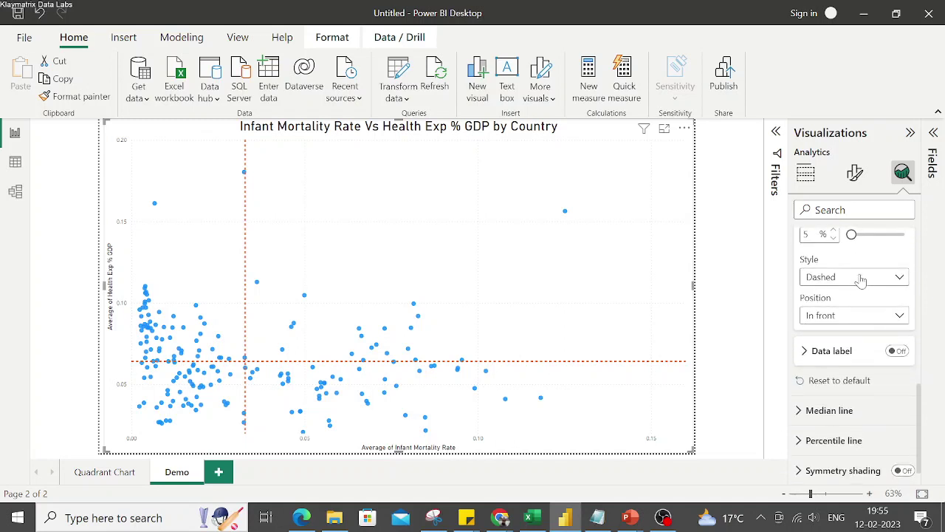
click(854, 172)
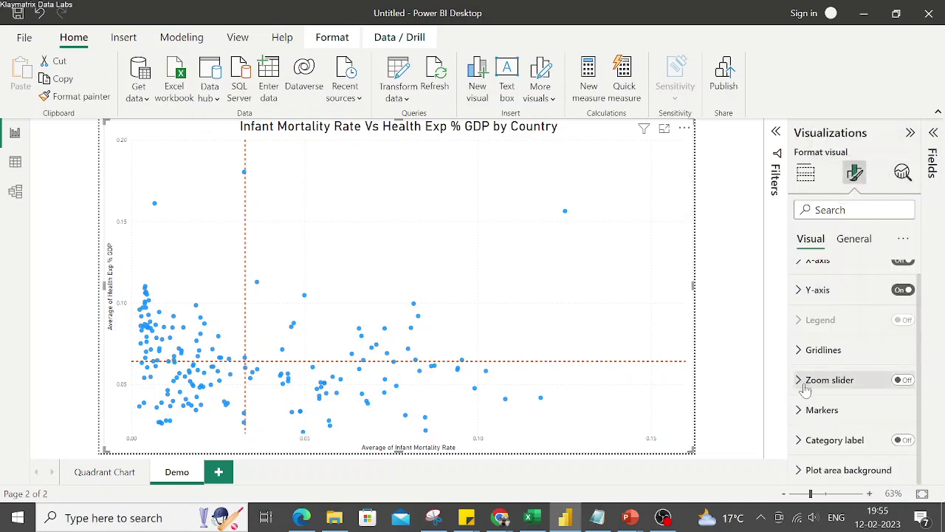
click(903, 381)
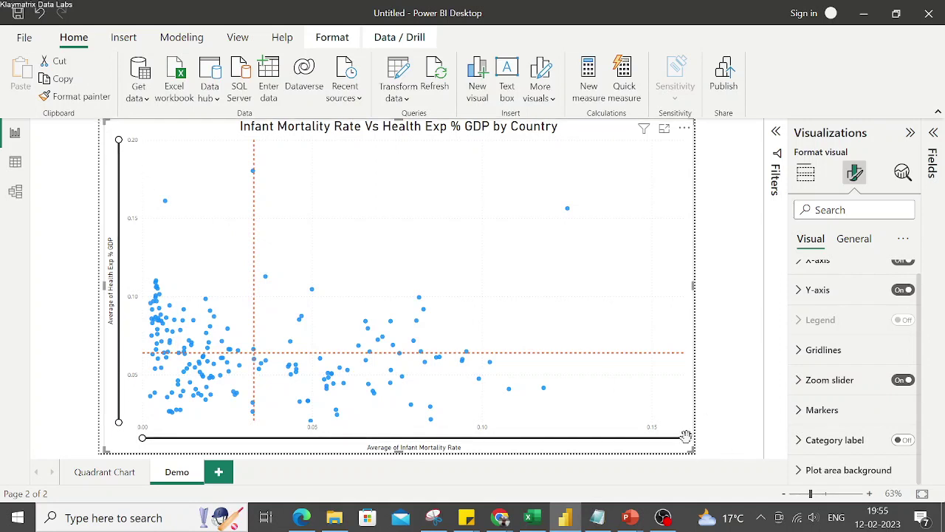
key(ctrl)
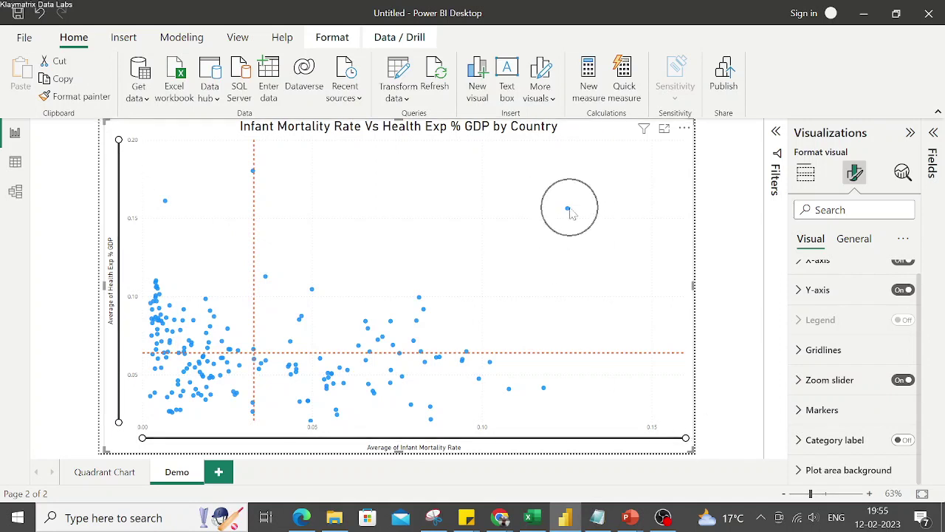
- Use the axis zoom sliders to show infant mortality 0–0.12 and health expenditure 0.04–0.12
drag(683, 434, 551, 438)
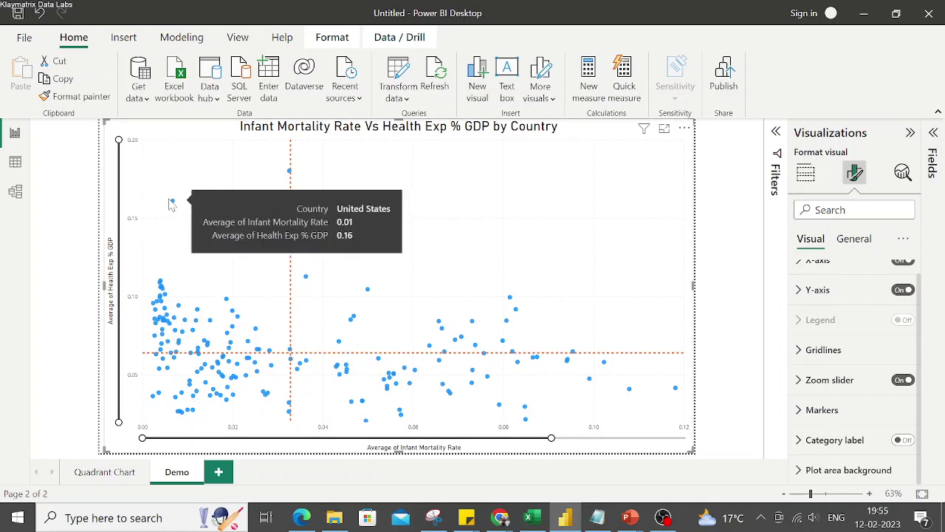
drag(119, 139, 118, 143)
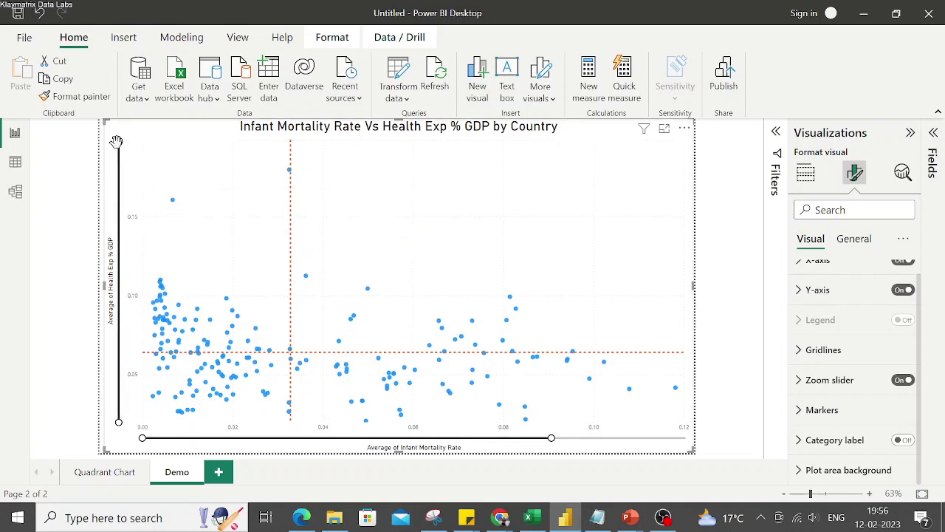
right_click(120, 201)
drag(118, 140, 127, 223)
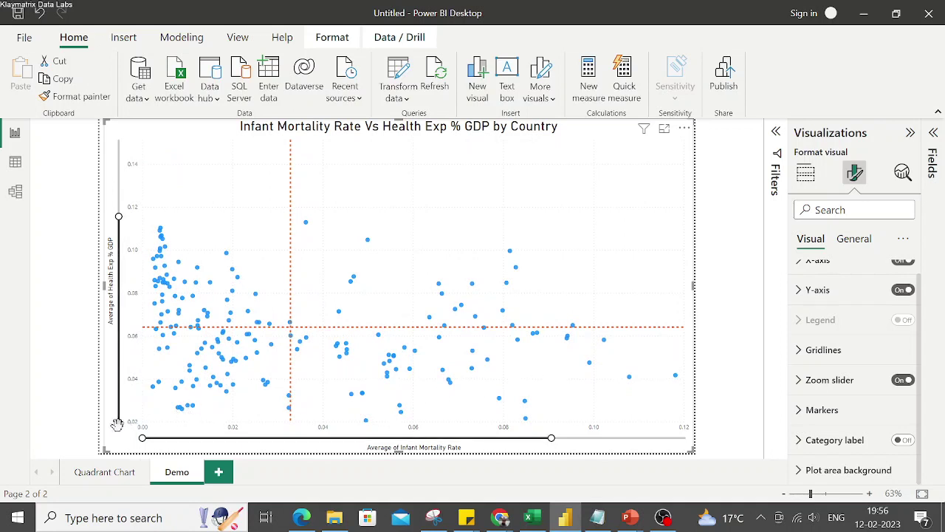
drag(118, 423, 118, 404)
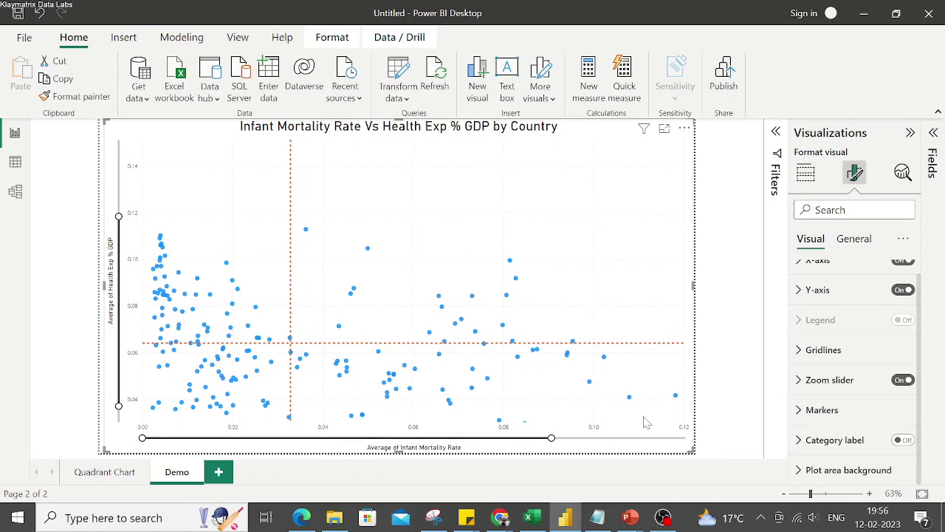
- Toggle the zoom slider setting, then move on to the closing Thank You slide
click(549, 436)
click(904, 379)
click(454, 436)
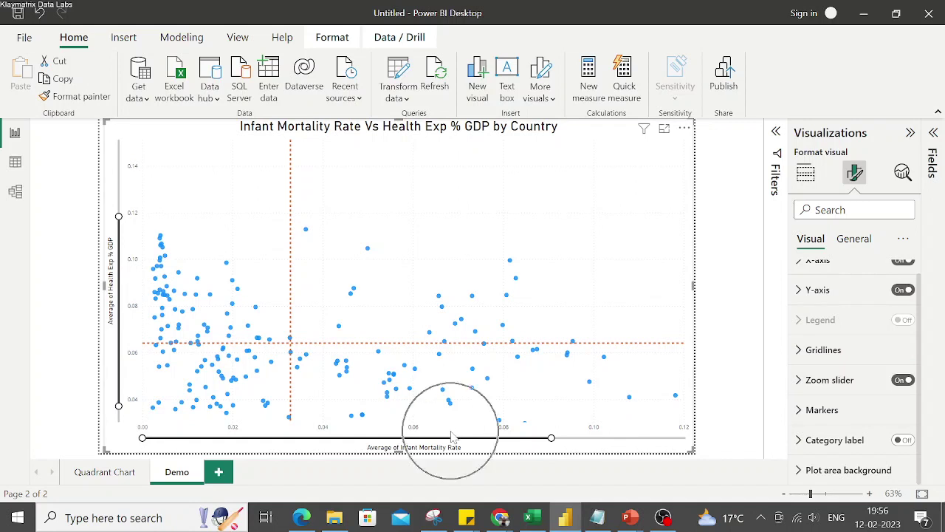